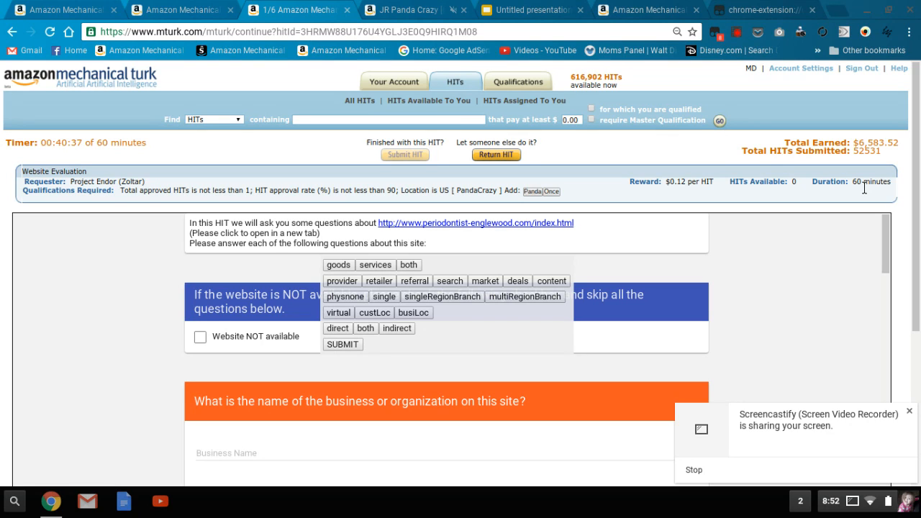
Disable the Project Endor (Zoltar) Temporary Fix userscript and reopen the Website Evaluation HIT from the assigned HITs
left_click(716, 37)
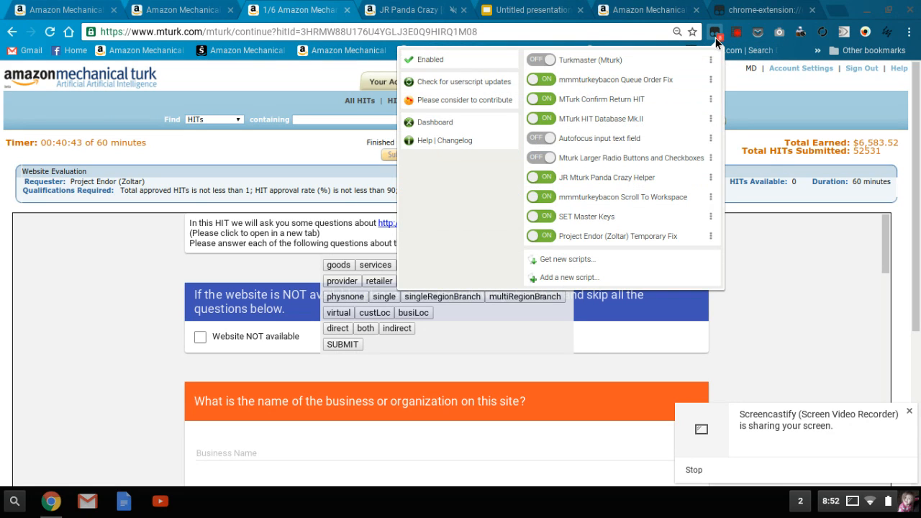
left_click(551, 236)
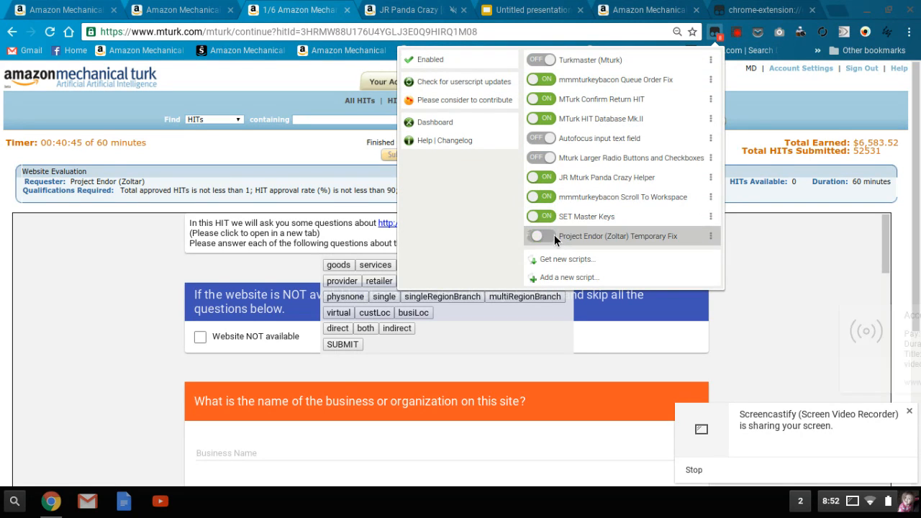
left_click(716, 37)
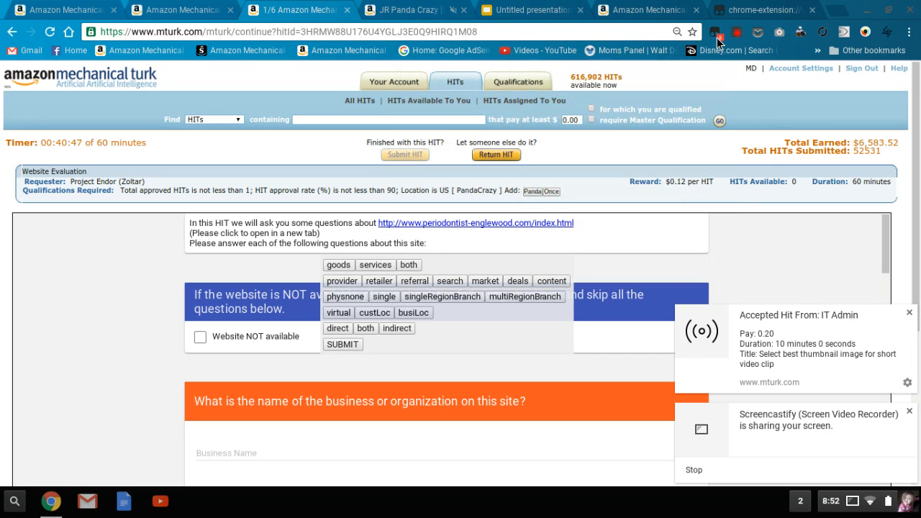
left_click(533, 101)
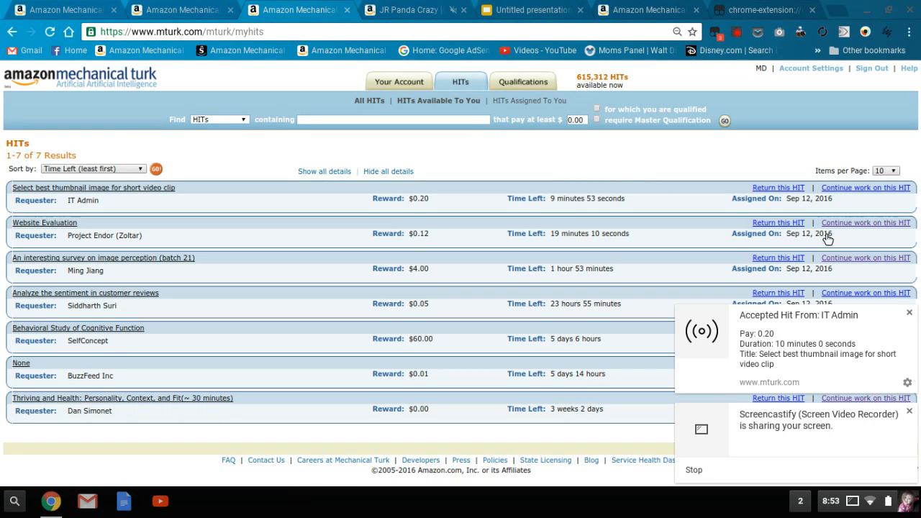
left_click(849, 224)
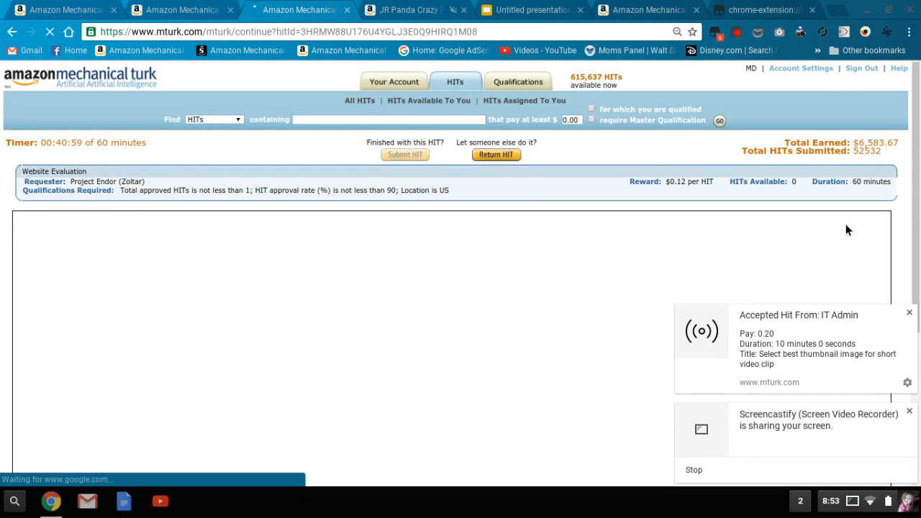
left_click(910, 313)
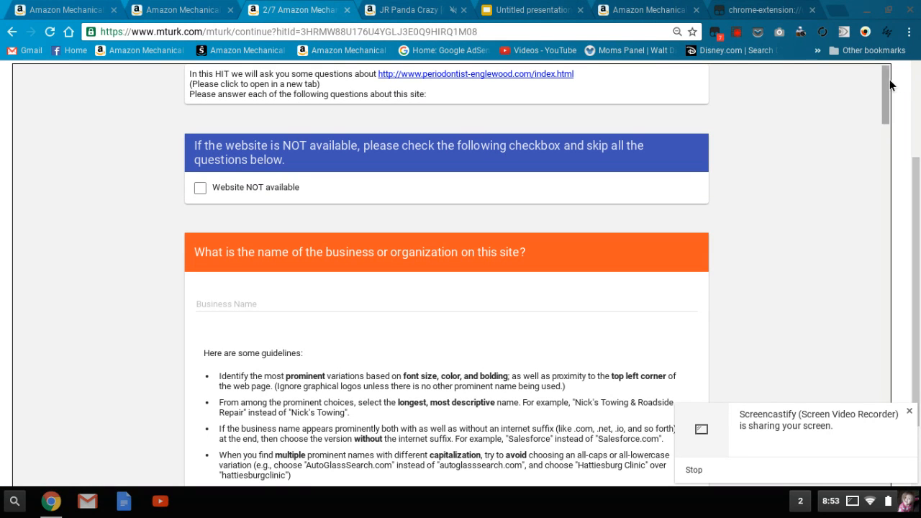
Examine the length and layout of the Website Evaluation form without the script's shortcut buttons
left_click_drag(888, 84, 887, 311)
left_click_drag(901, 246, 884, 85)
left_click_drag(885, 87, 880, 65)
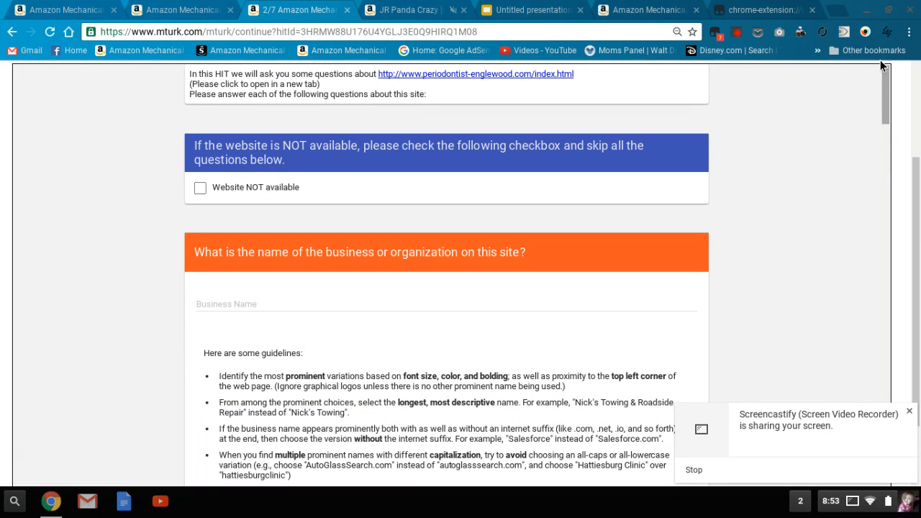
Re-enable the Project Endor (Zoltar) Temporary Fix userscript and reopen the Website Evaluation HIT from the assigned HITs
left_click(715, 33)
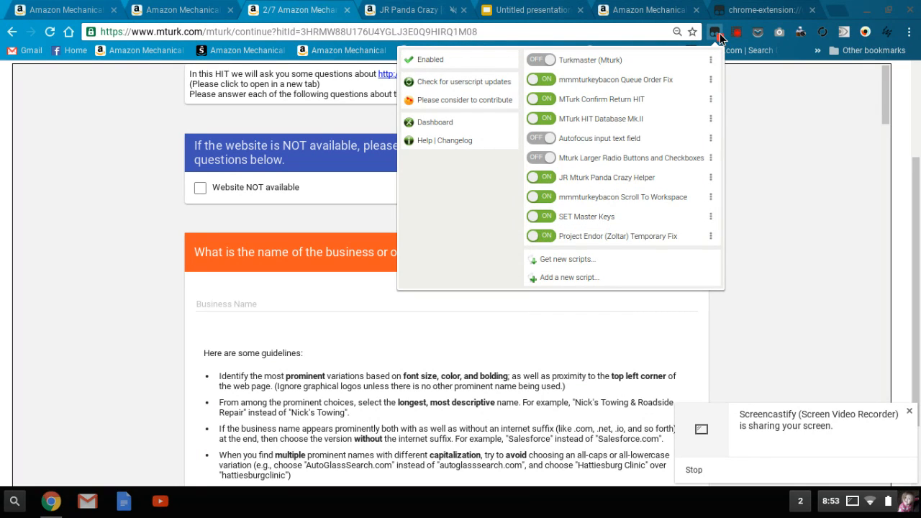
left_click(834, 104)
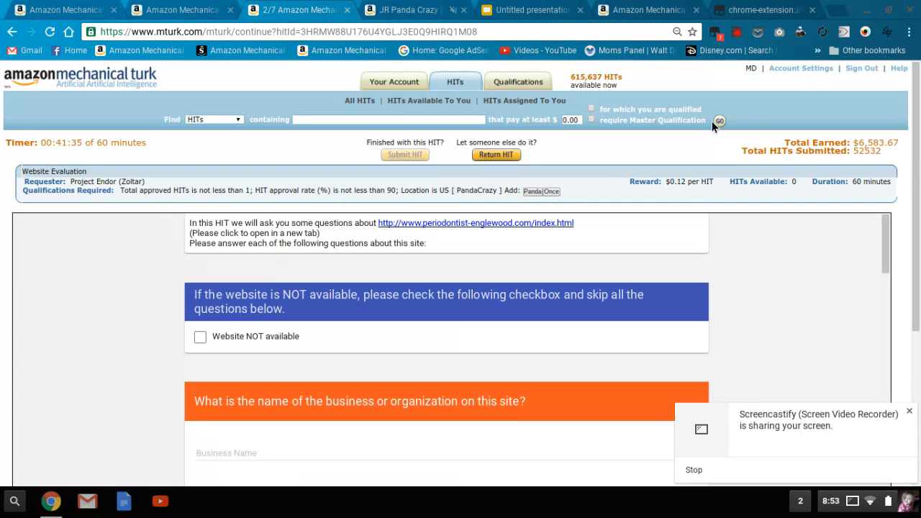
left_click(537, 105)
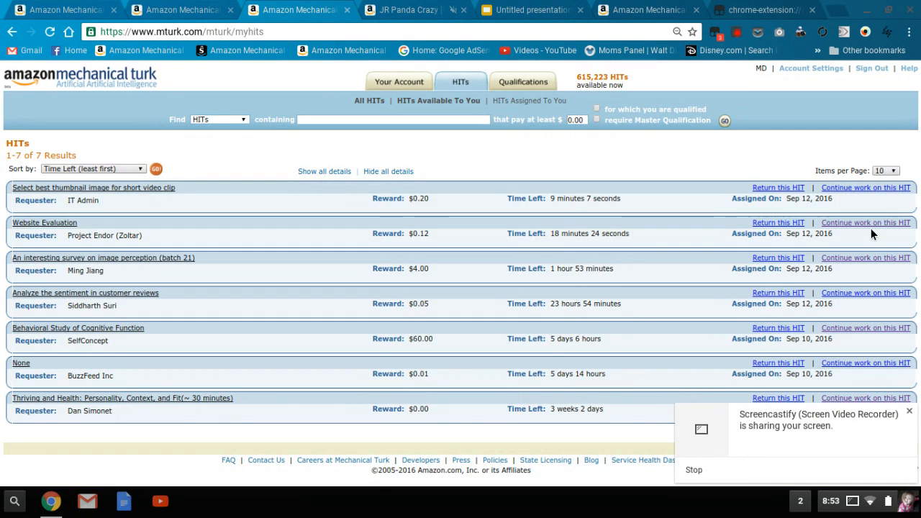
left_click(871, 227)
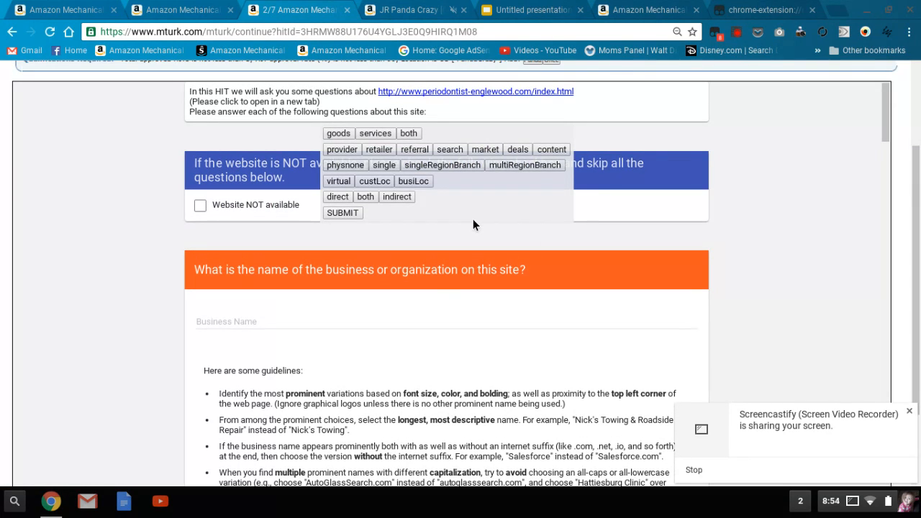
Copy the business name from the linked website's footer and enter Periodontal Associates, LLC as the HIT's Business Name
left_click(465, 94)
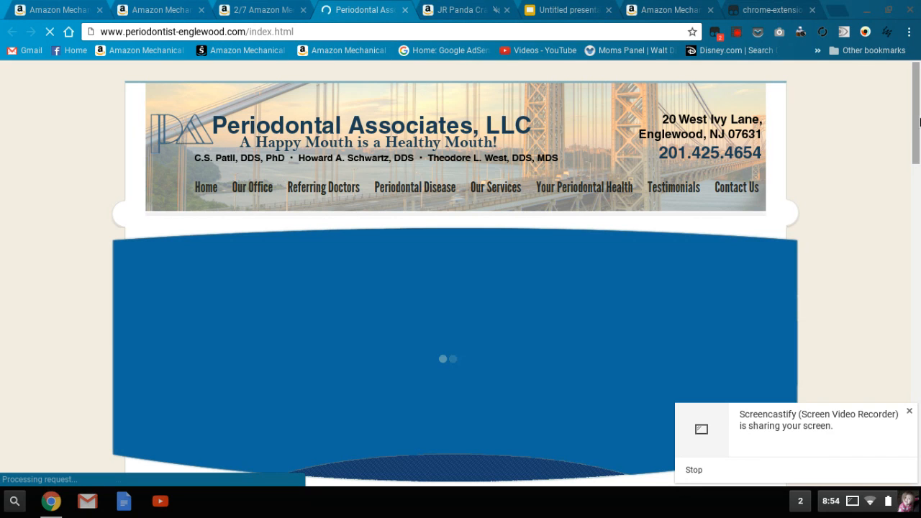
left_click_drag(918, 137, 912, 456)
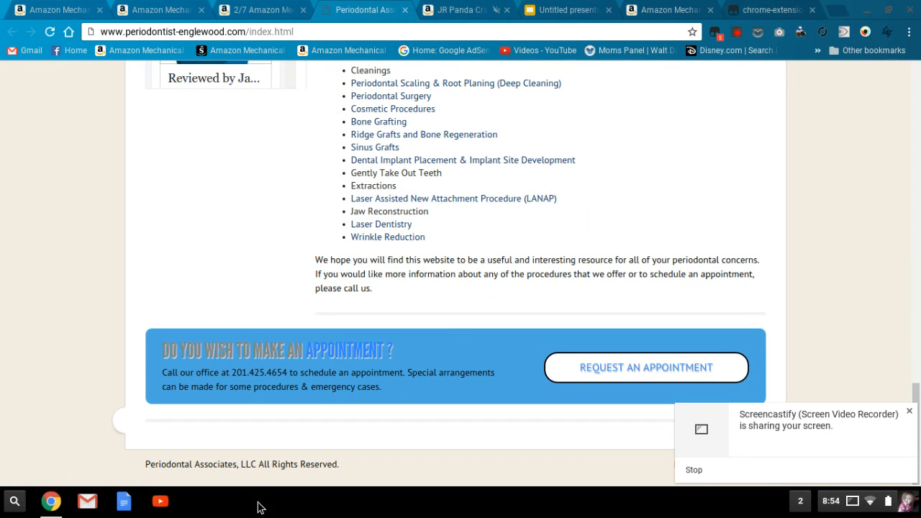
left_click_drag(257, 466, 153, 472)
key("ctrl+c")
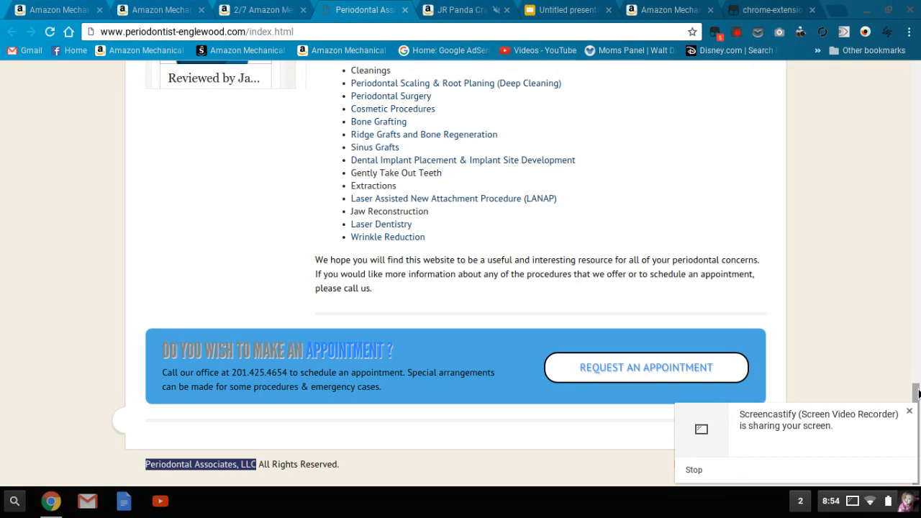
left_click(274, 7)
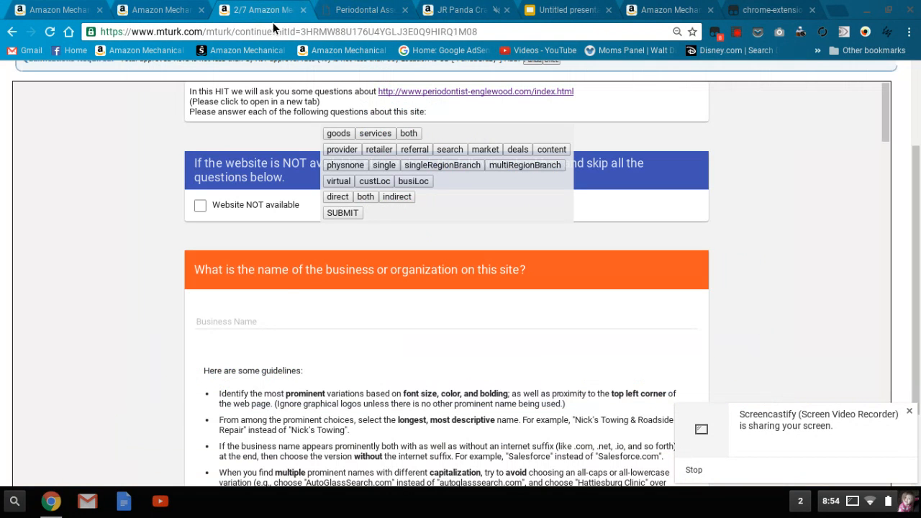
left_click(261, 323)
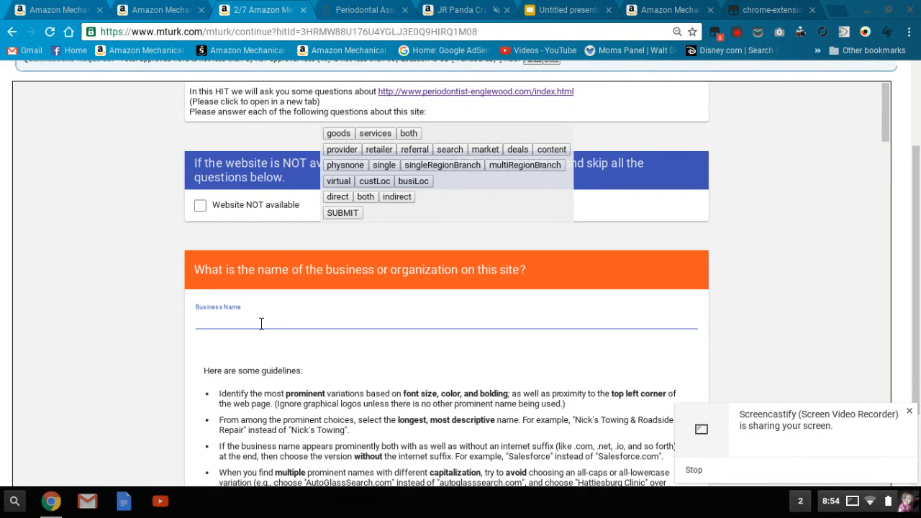
key("ctrl+v")
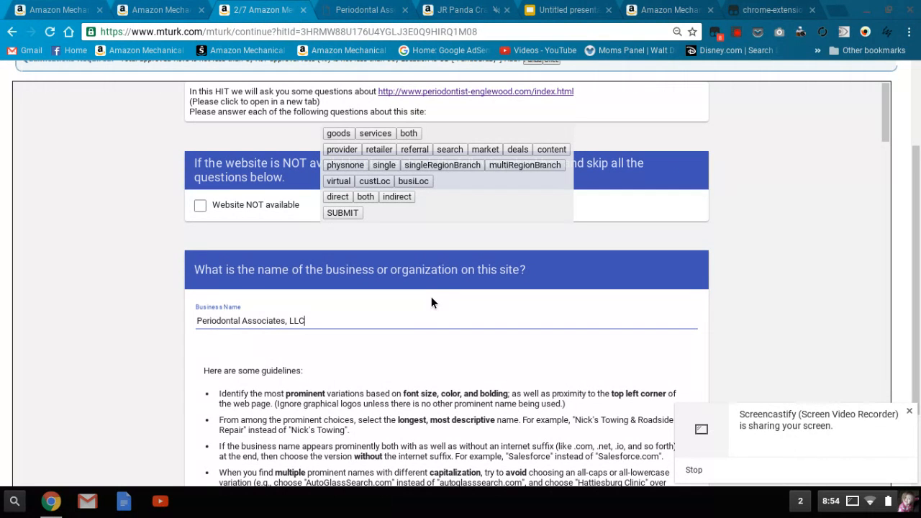
Review what the periodontal website offers and classify the business as both goods and services with the provider category
left_click(365, 9)
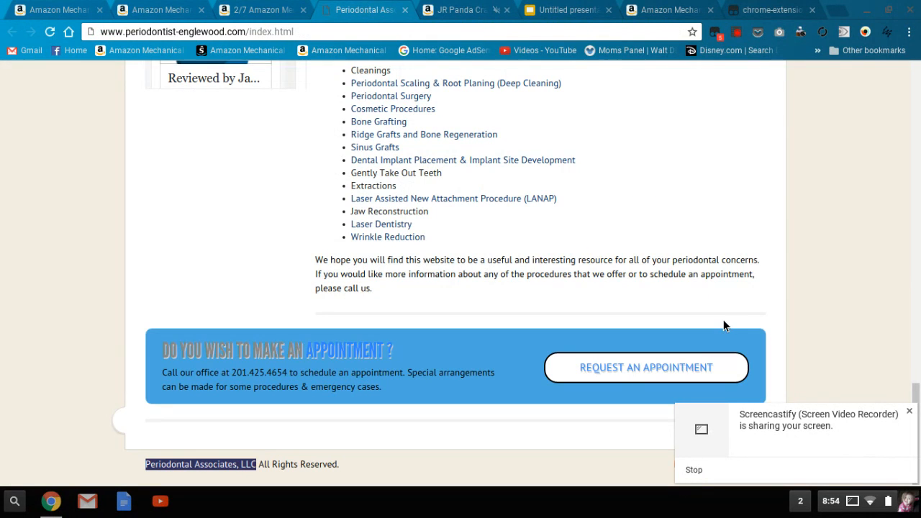
left_click_drag(917, 390, 898, 270)
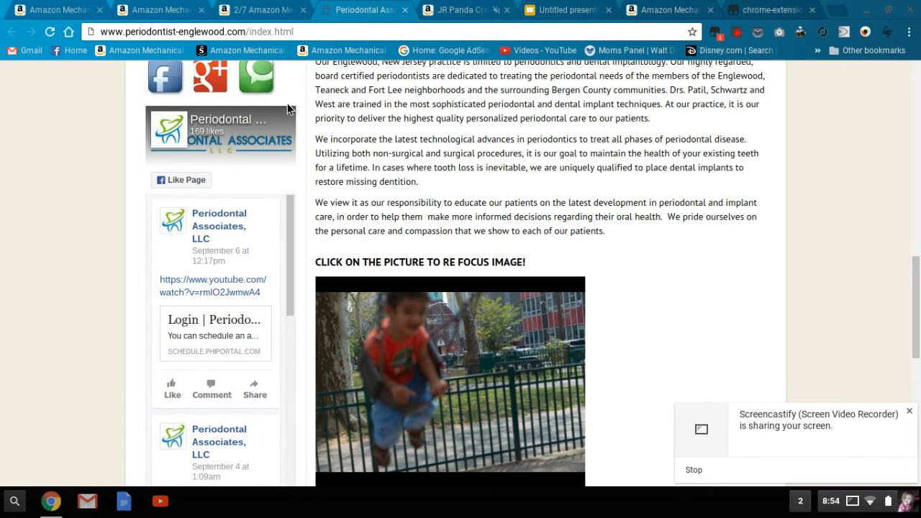
left_click(273, 8)
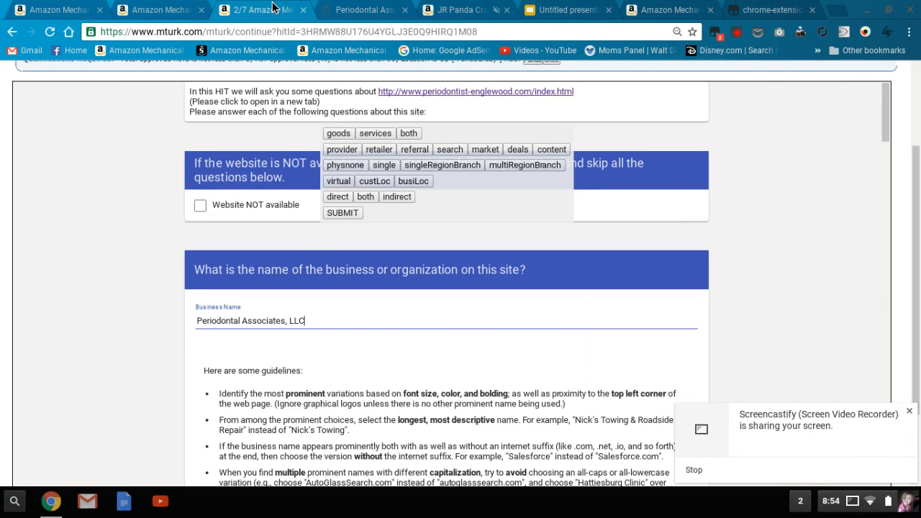
left_click(409, 134)
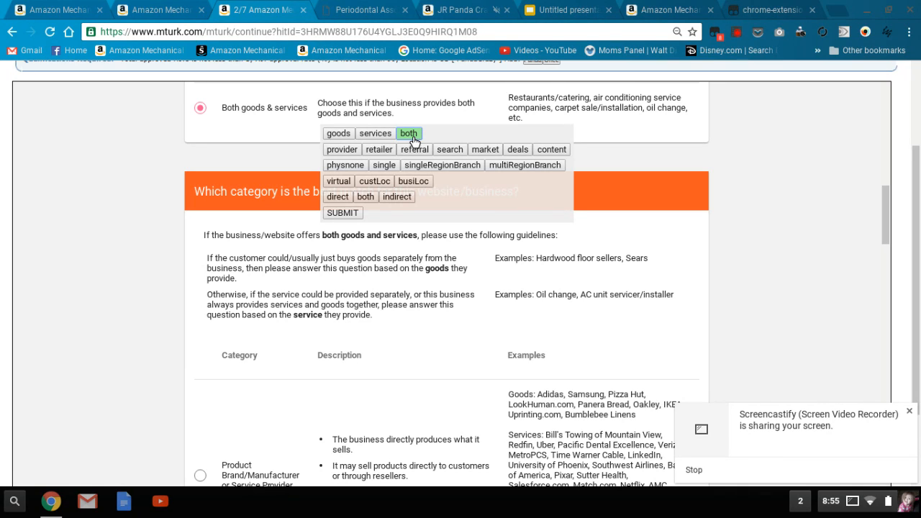
left_click(352, 153)
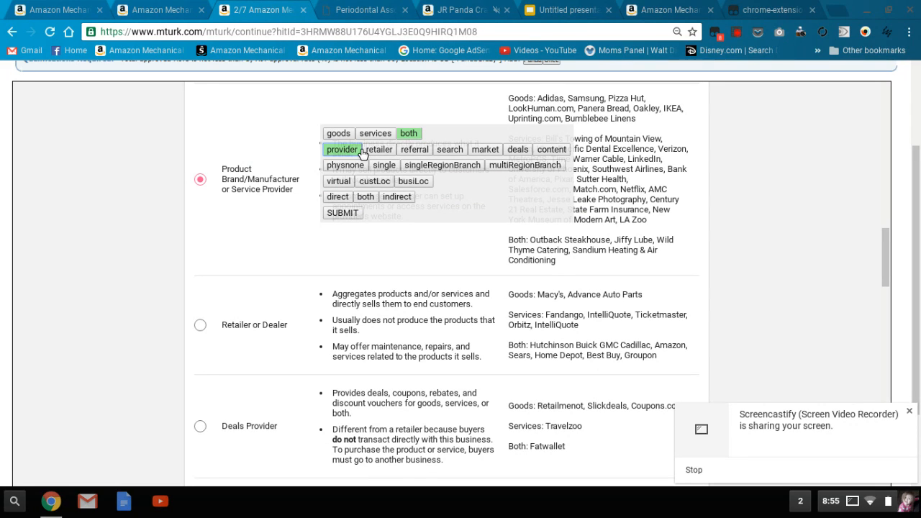
Check the practice's location on its website and answer the remaining HIT questions with single, busiLoc and direct
left_click(375, 8)
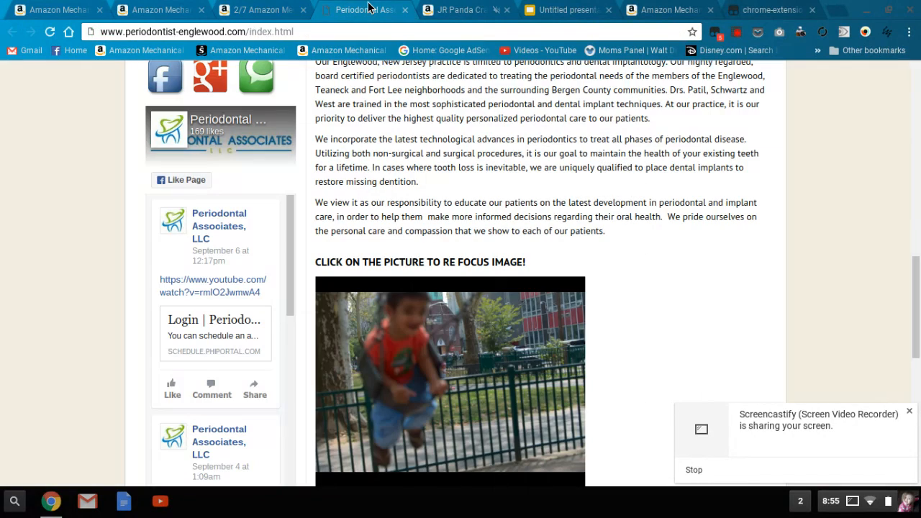
left_click_drag(917, 309, 891, 204)
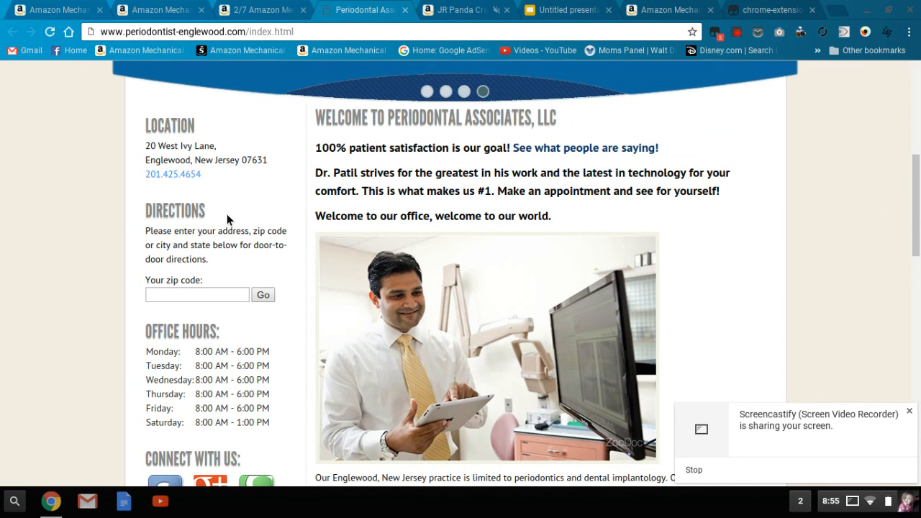
left_click(265, 9)
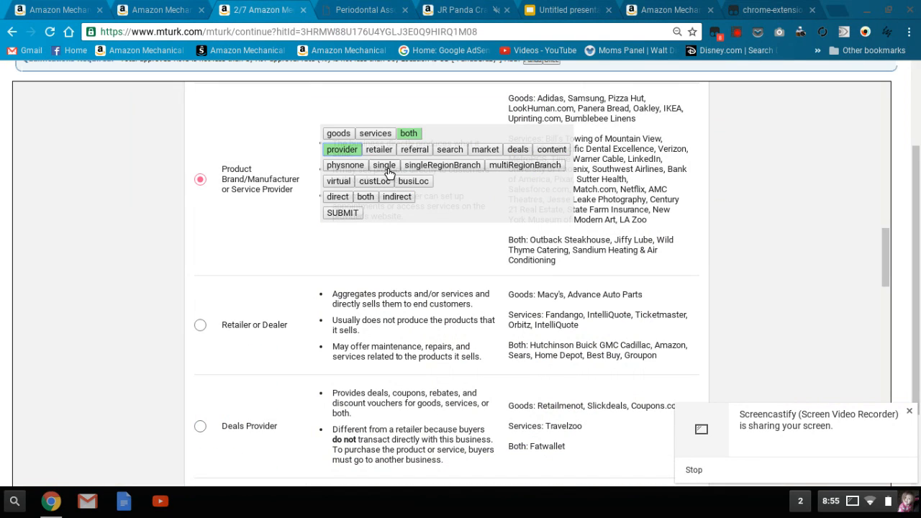
left_click(383, 166)
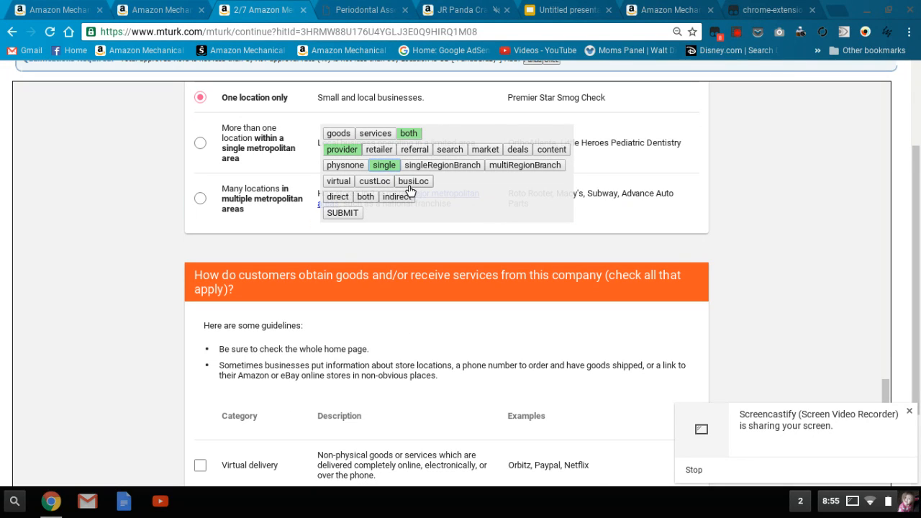
left_click(409, 186)
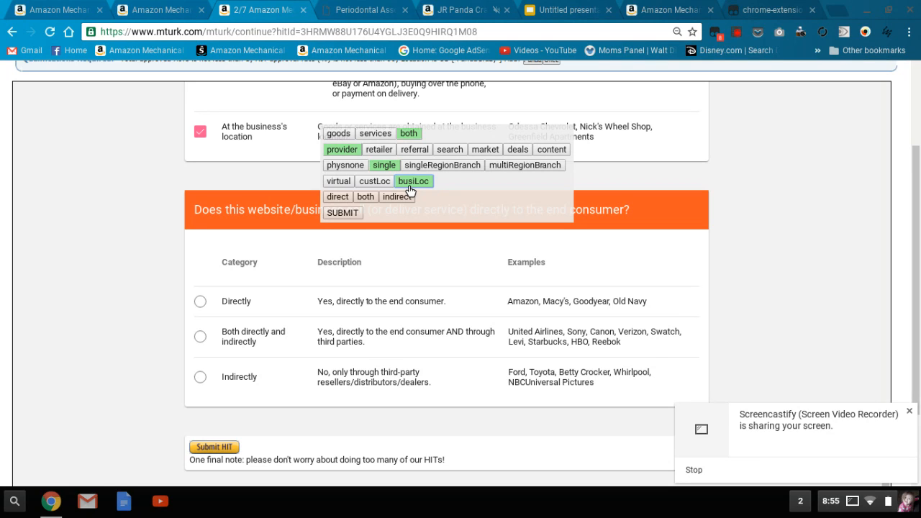
left_click(349, 200)
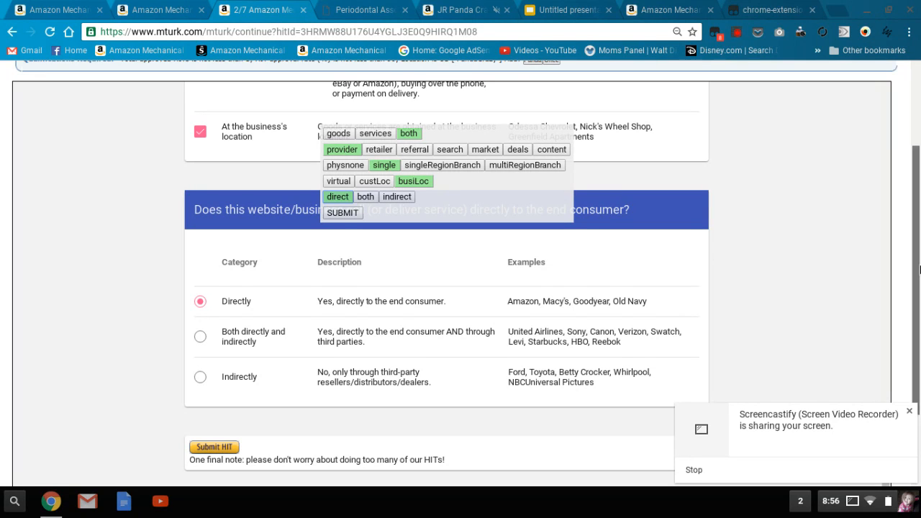
Review the selected answers, close the periodontal website and submit the Website Evaluation HIT
scroll(915, 251, "up", 1)
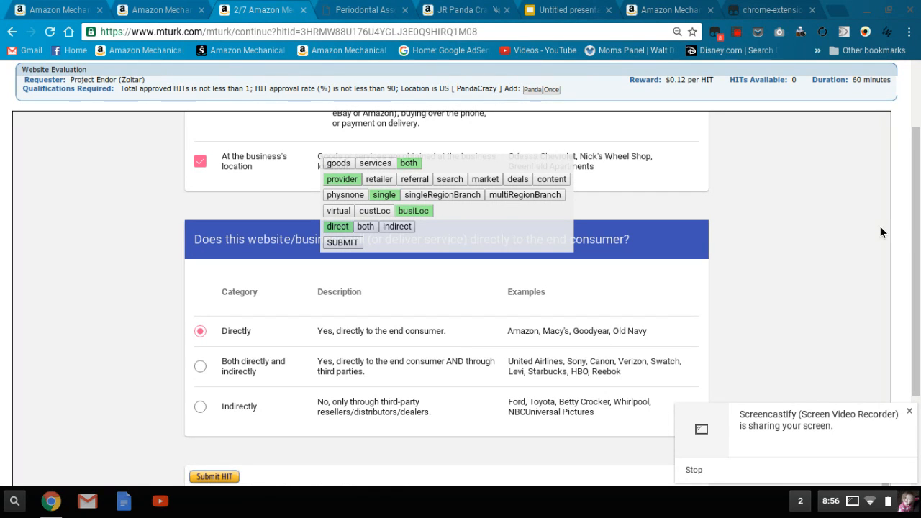
scroll(446, 288, "up", 10)
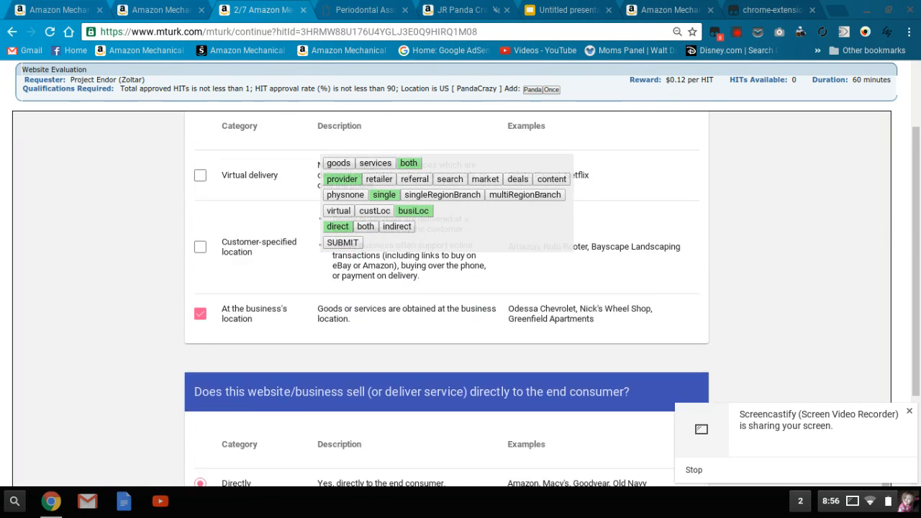
scroll(446, 287, "up", 15)
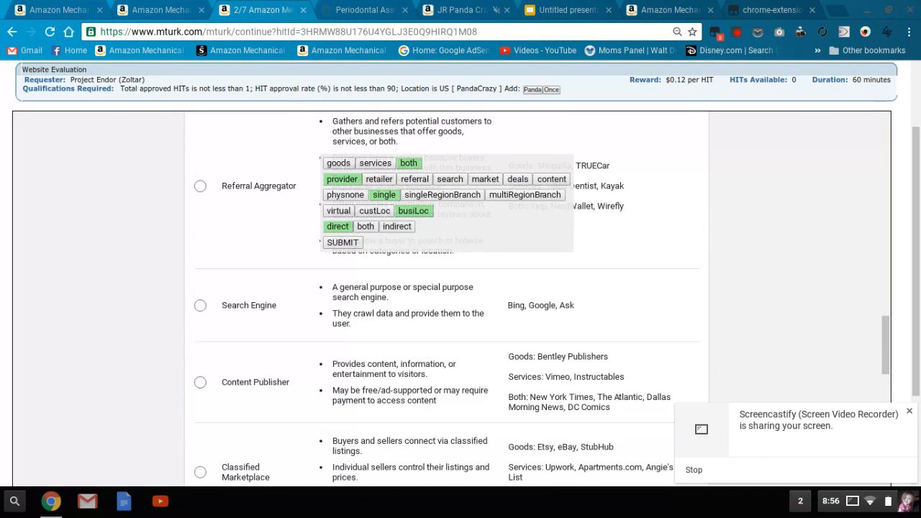
scroll(446, 288, "up", 15)
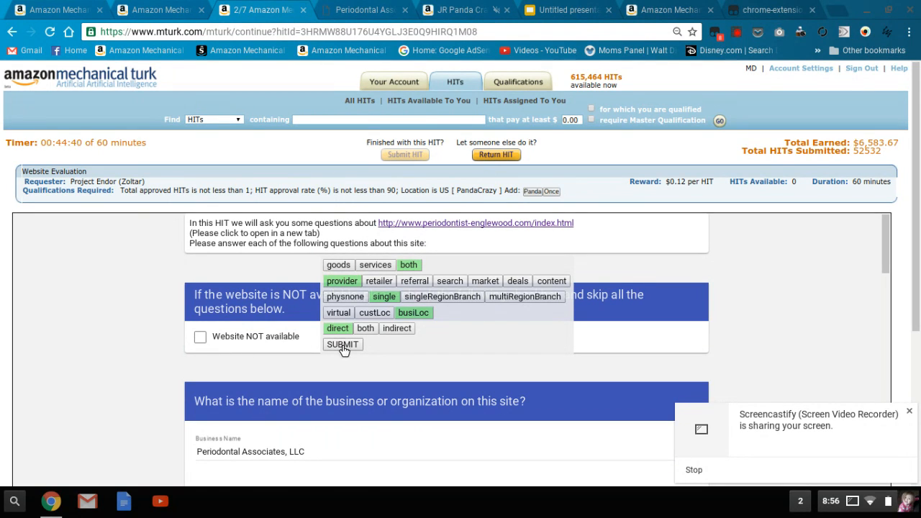
left_click(405, 10)
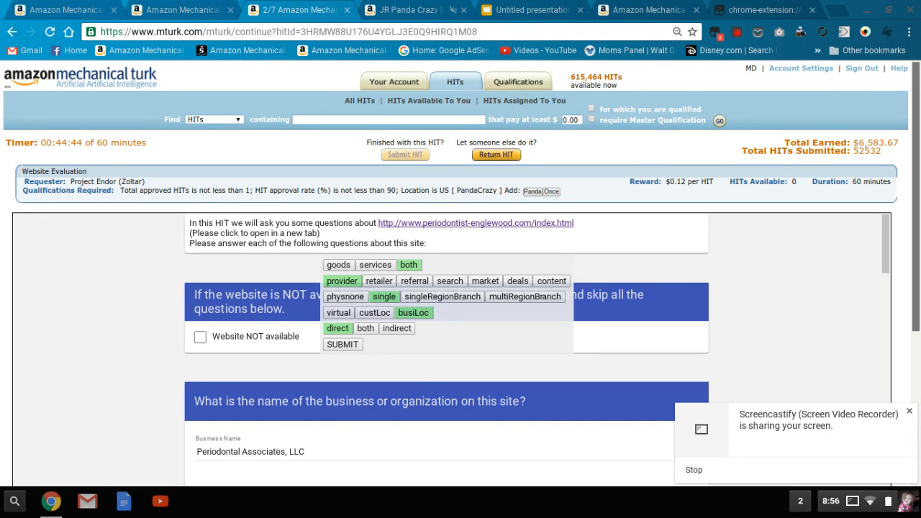
scroll(919, 260, "down", 2)
scroll(918, 260, "down", 2)
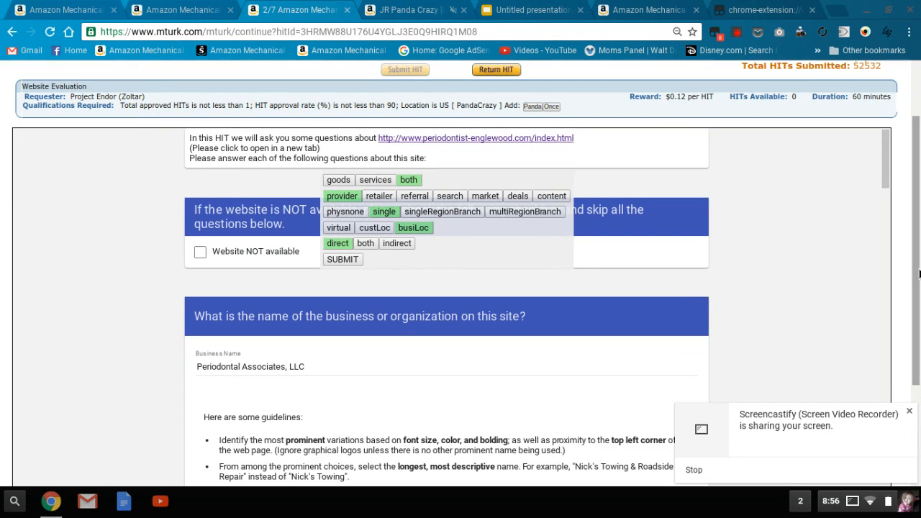
left_click(353, 264)
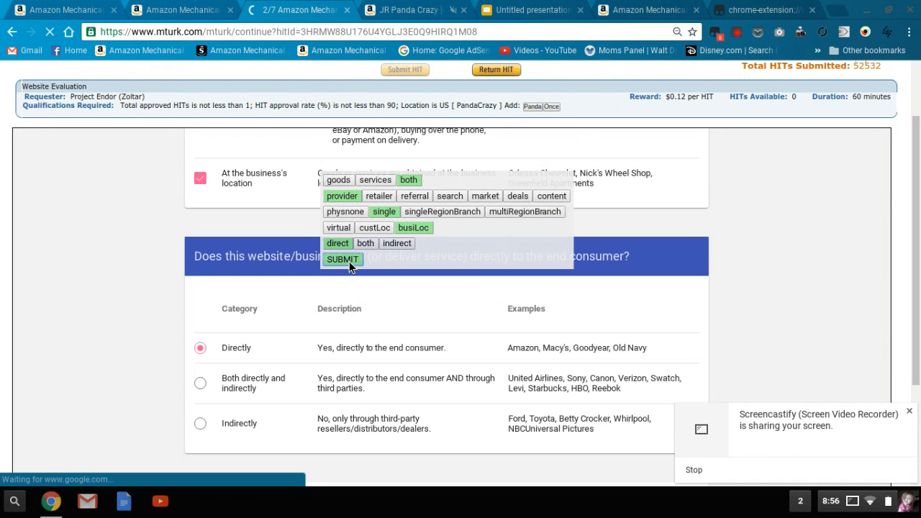